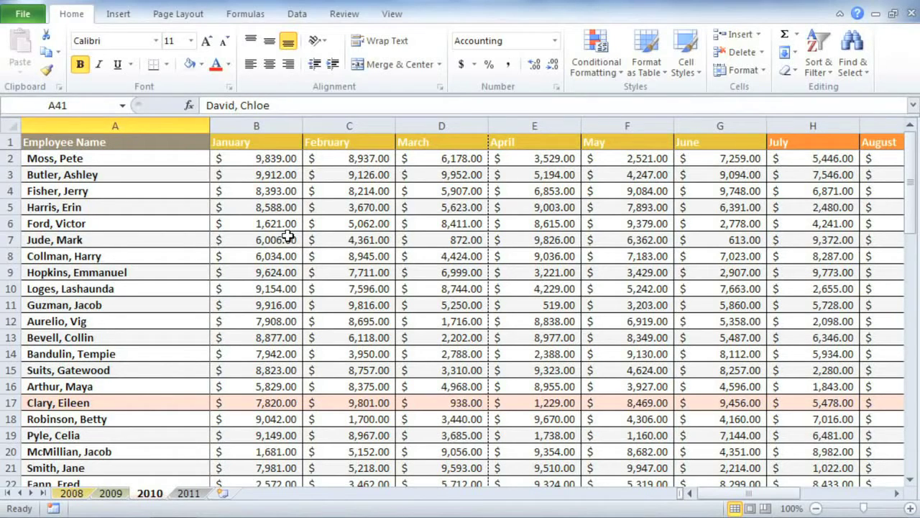
Step: Review the print settings options for which part of the workbook gets printed, and return to the worksheet
click(29, 16)
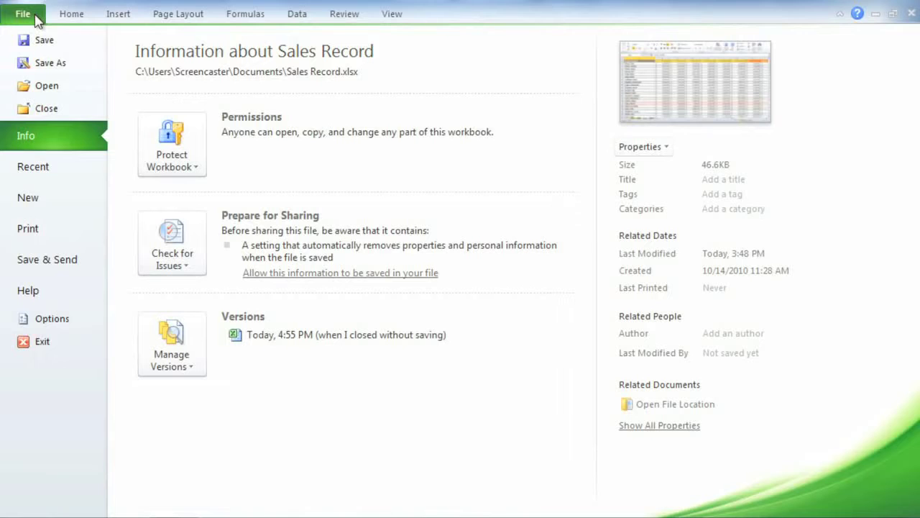
click(71, 236)
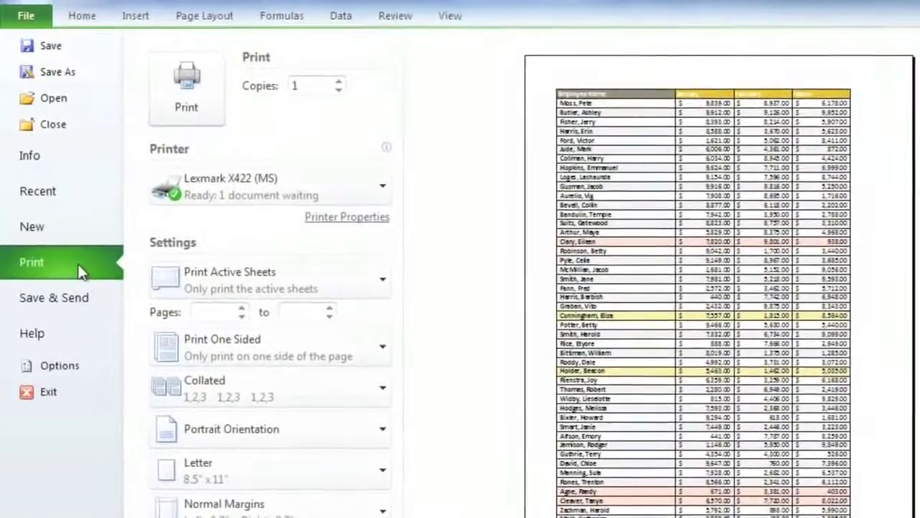
click(167, 281)
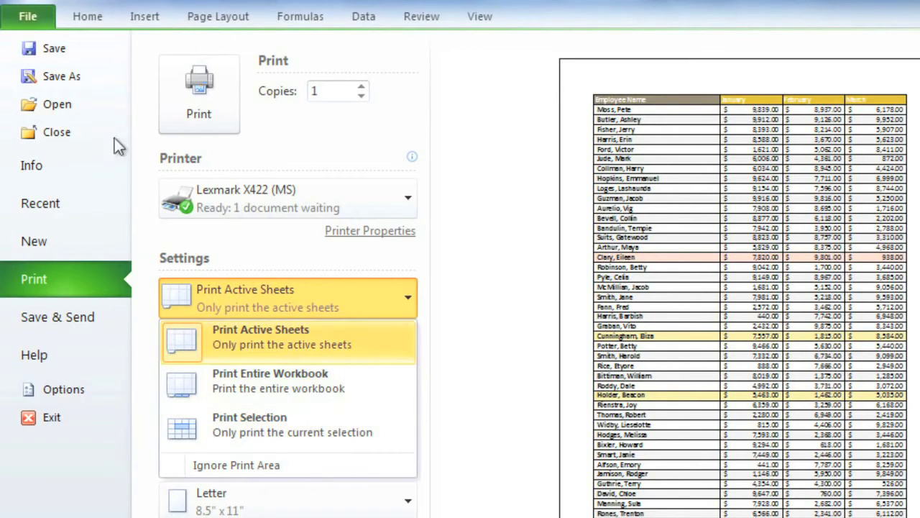
click(86, 17)
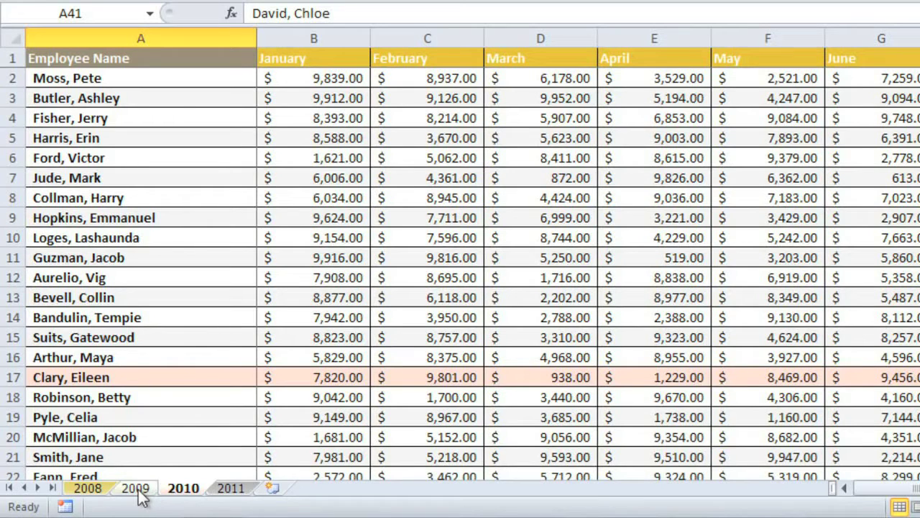
Step: View the 2008 and 2009 worksheets and return to the 2010 worksheet
click(89, 489)
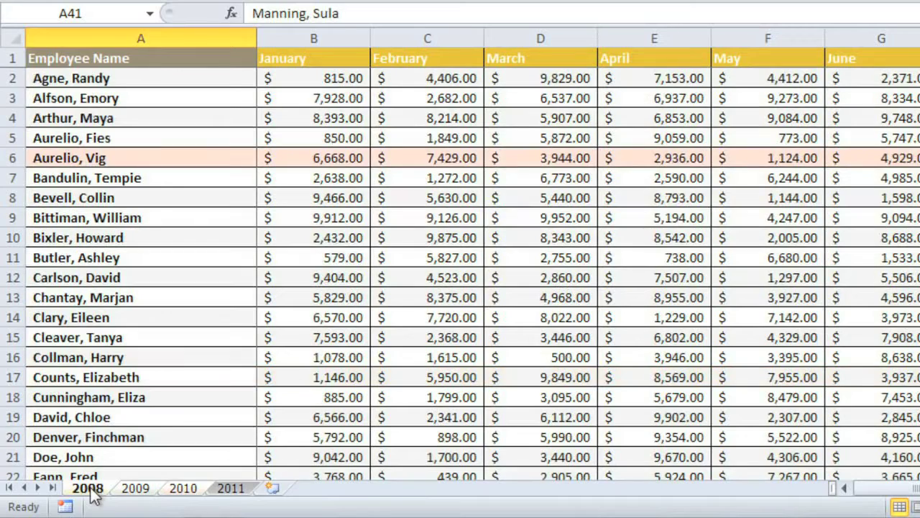
click(138, 489)
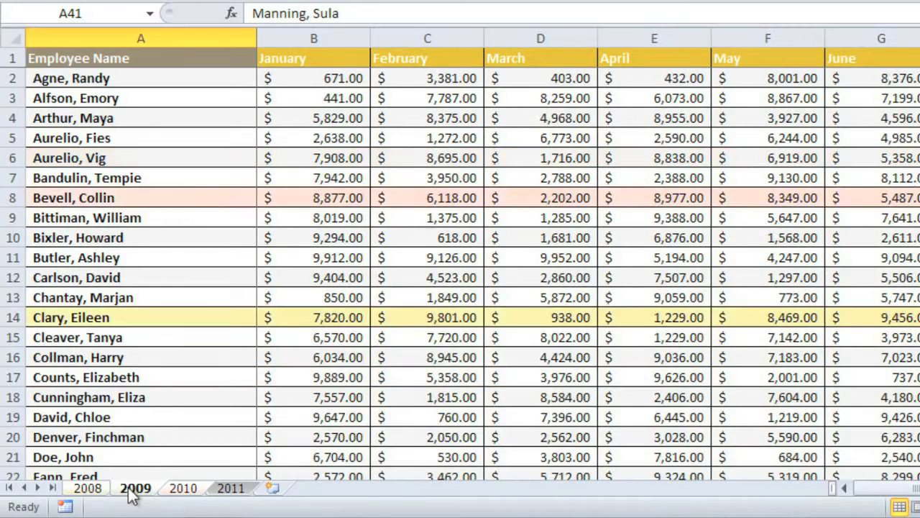
click(182, 490)
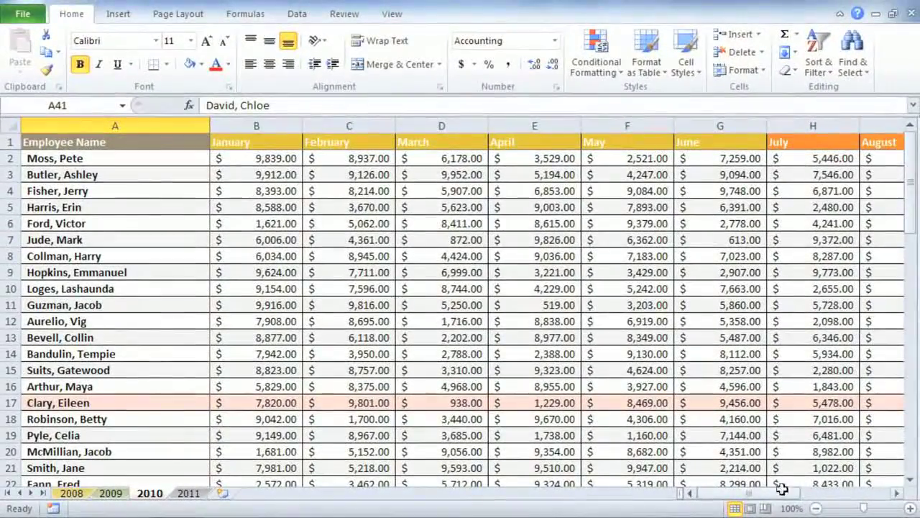
Step: Select the range A1:N41 on the 2010 worksheet, from the Employee Name header to the Total column
click(809, 493)
click(912, 471)
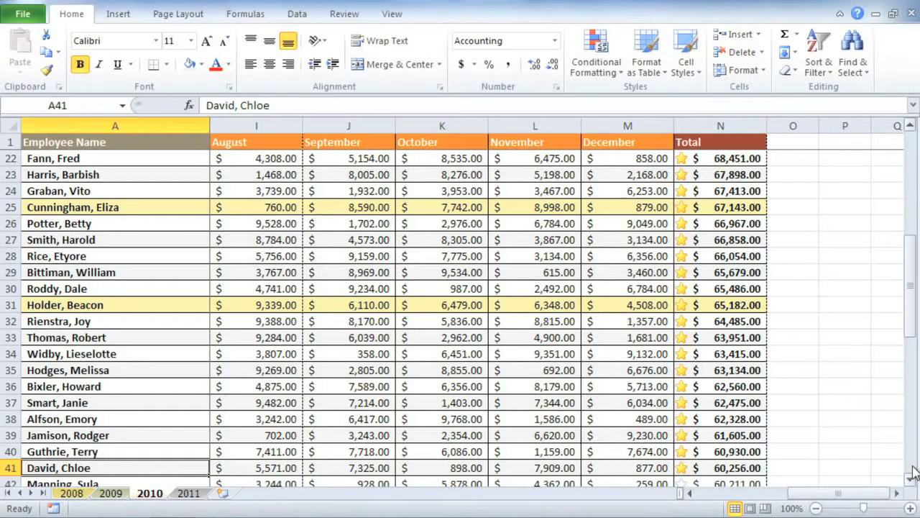
click(735, 464)
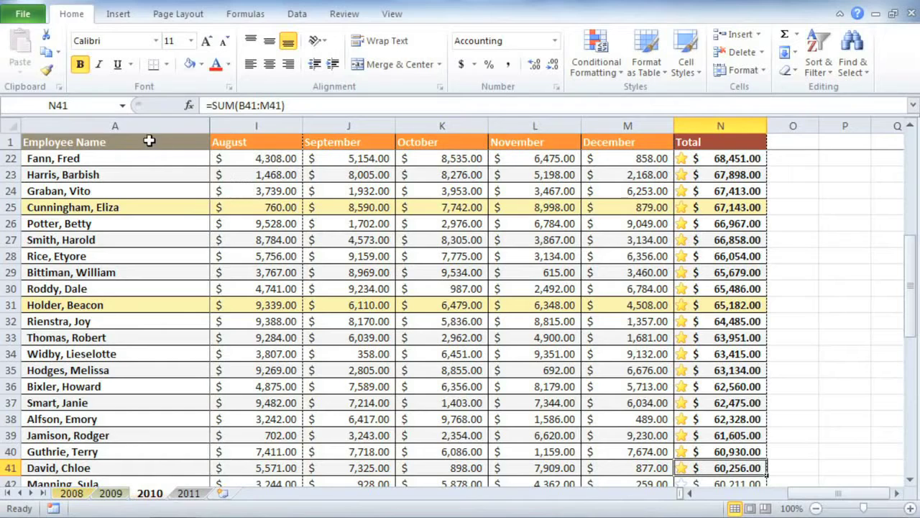
shift+click(149, 140)
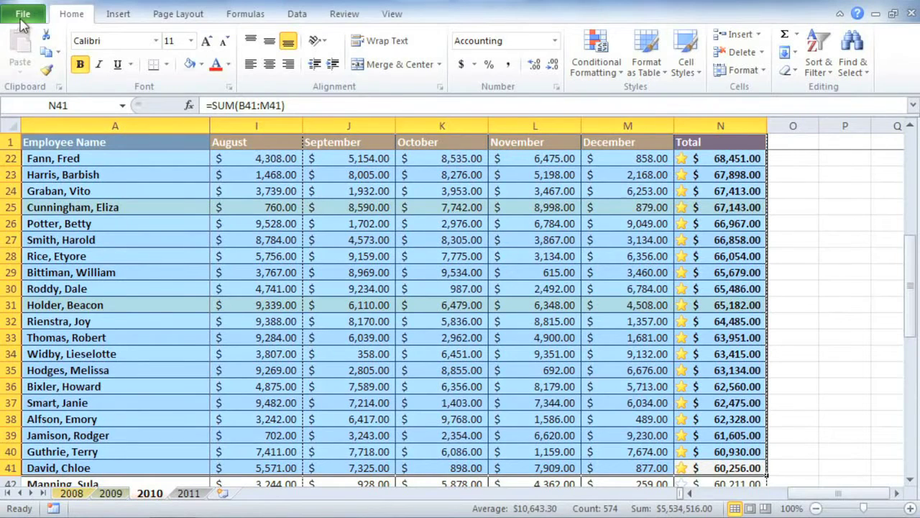
Step: Set the printout to Print Selection in Landscape Orientation
click(22, 18)
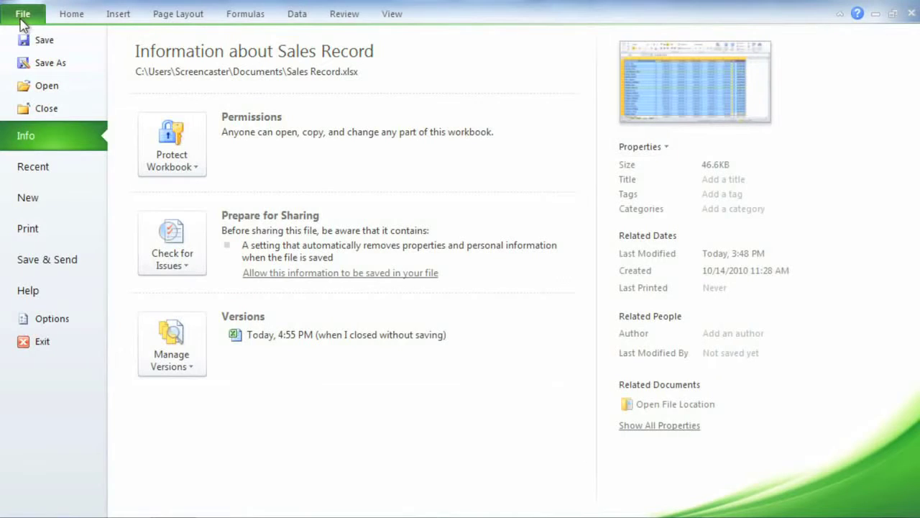
click(62, 232)
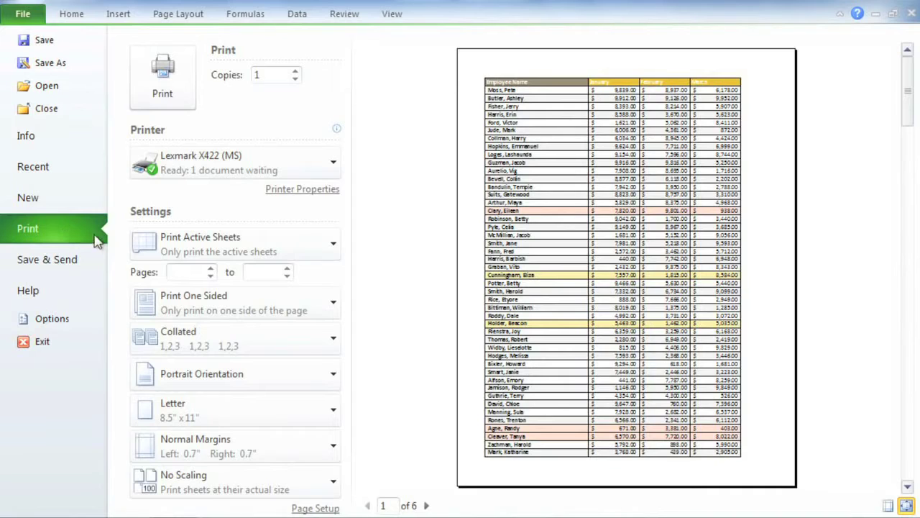
click(143, 246)
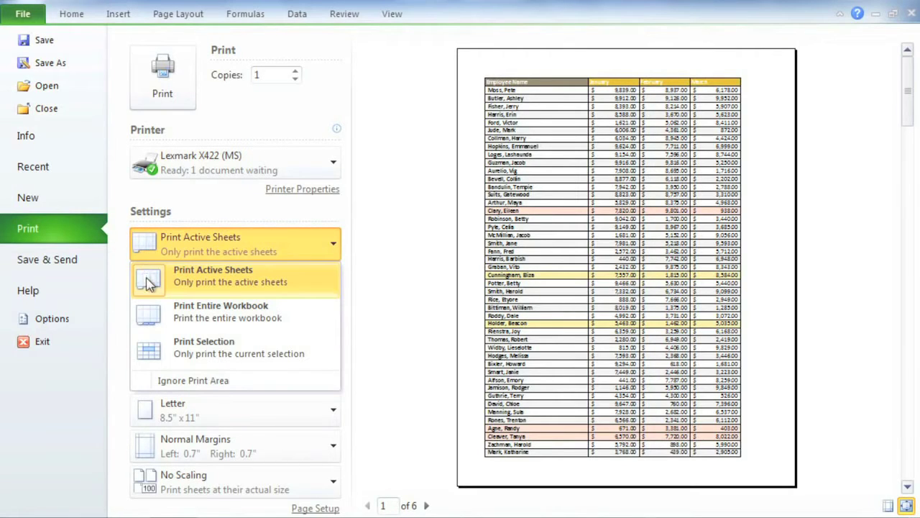
click(153, 351)
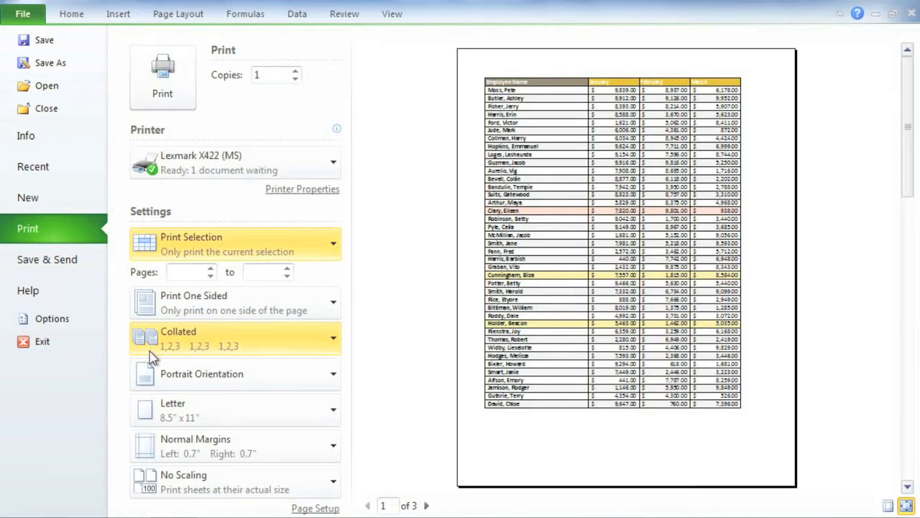
click(151, 381)
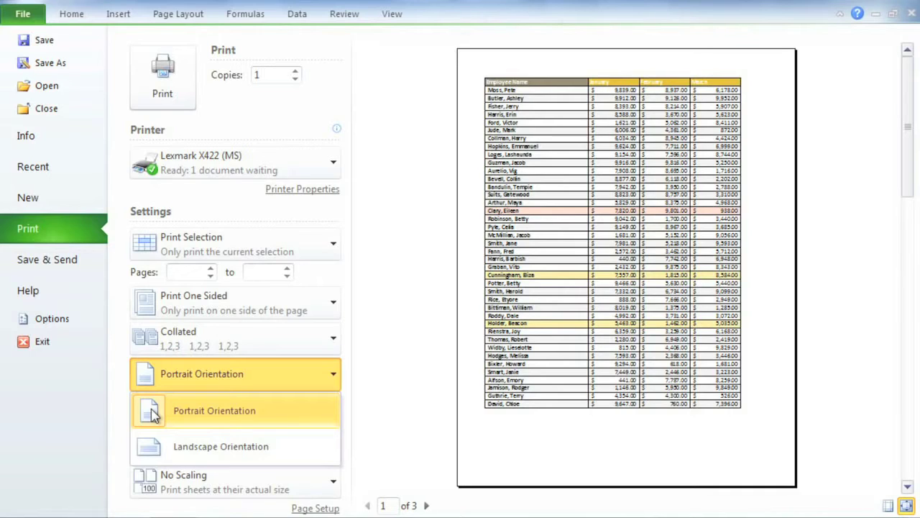
click(151, 446)
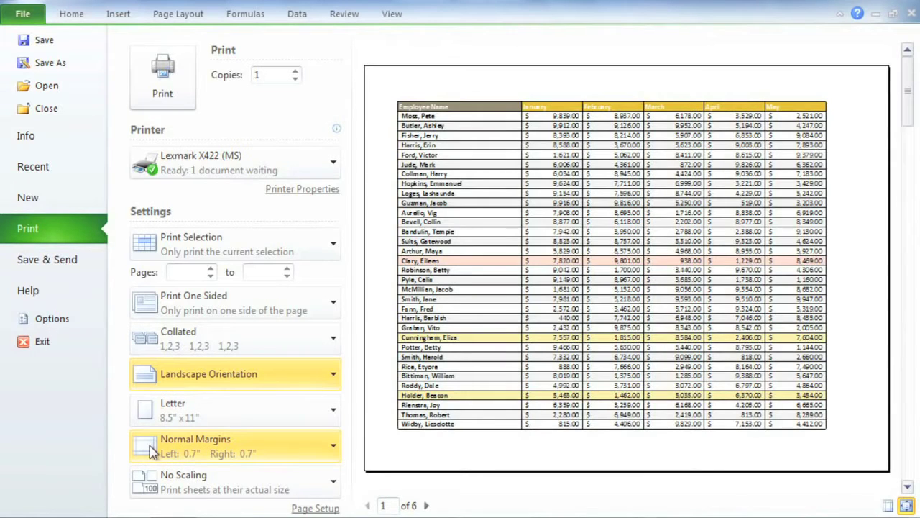
Step: Try the Fit Sheet on One Page scaling for the printout and restore No Scaling
click(153, 478)
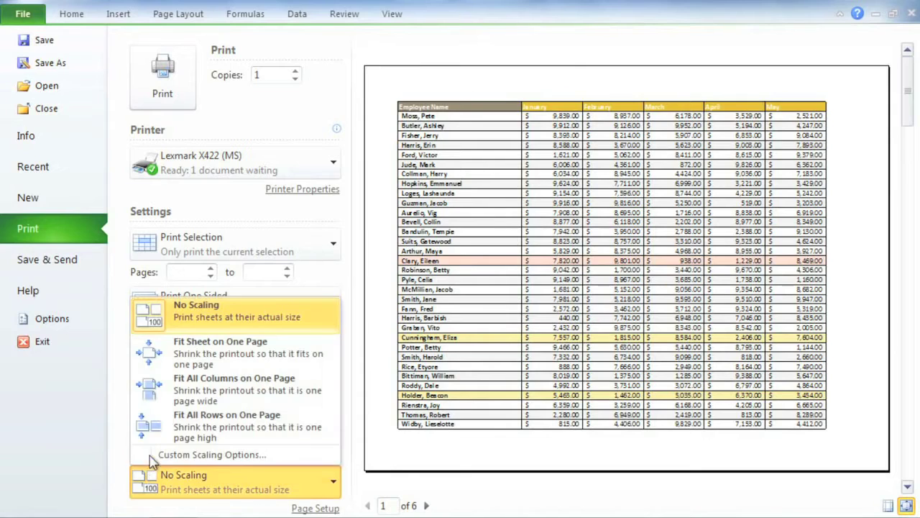
click(151, 363)
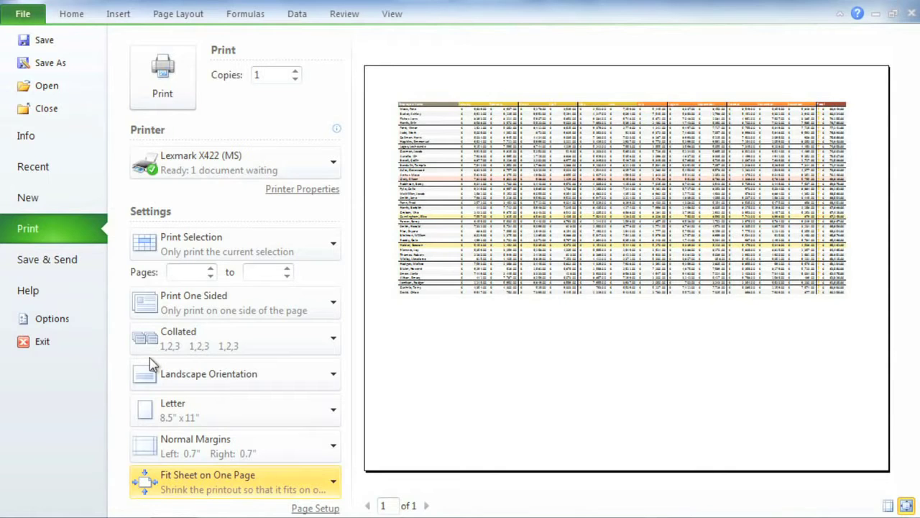
click(153, 481)
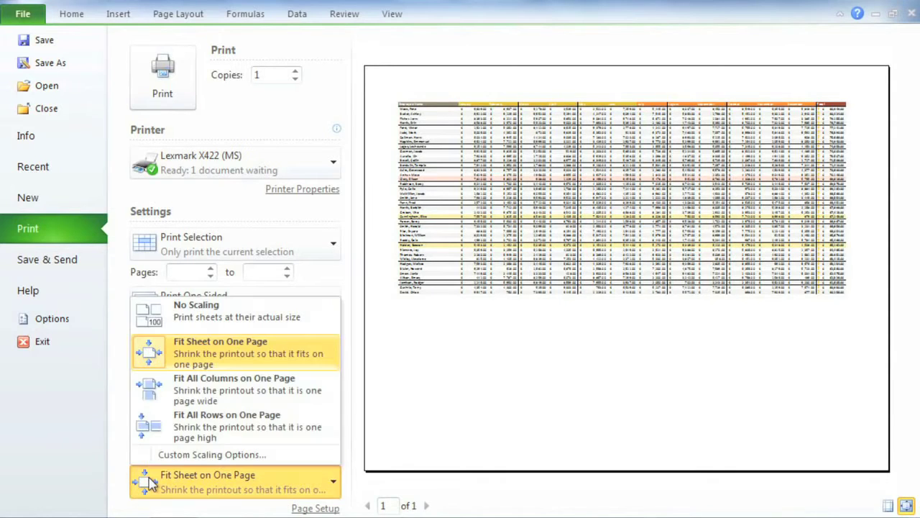
click(164, 327)
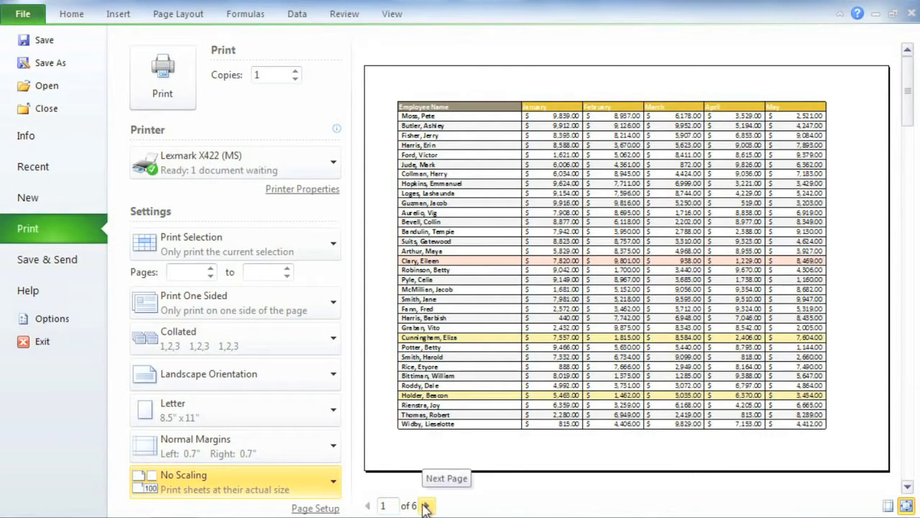
Step: Page through the print preview from page 1 to page 4 to check headers and employee names
click(425, 506)
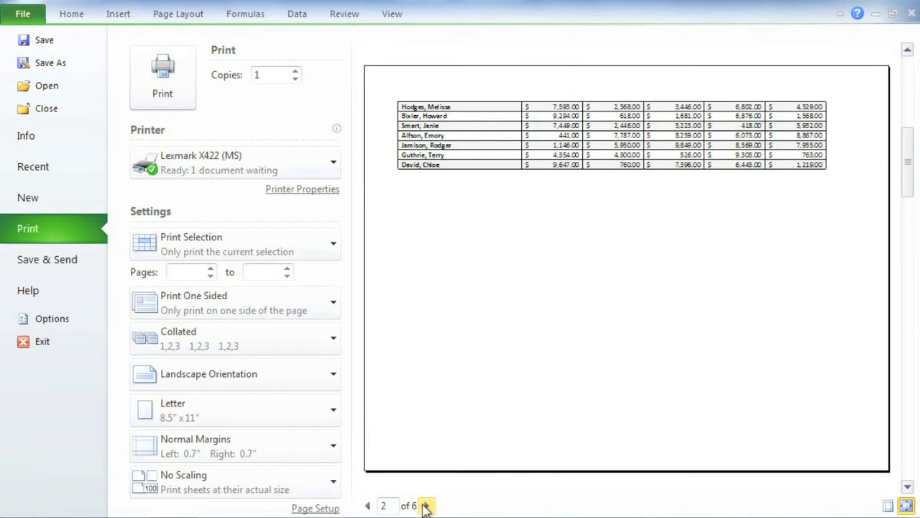
click(425, 506)
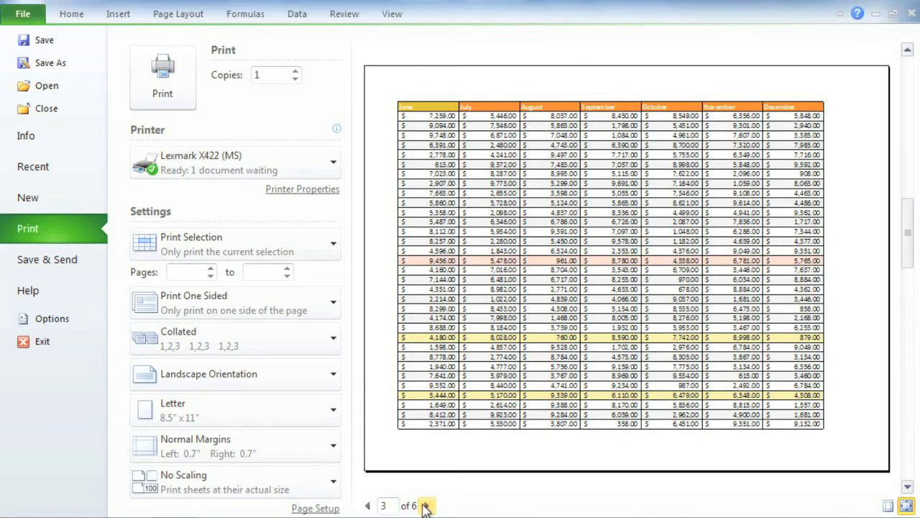
click(425, 506)
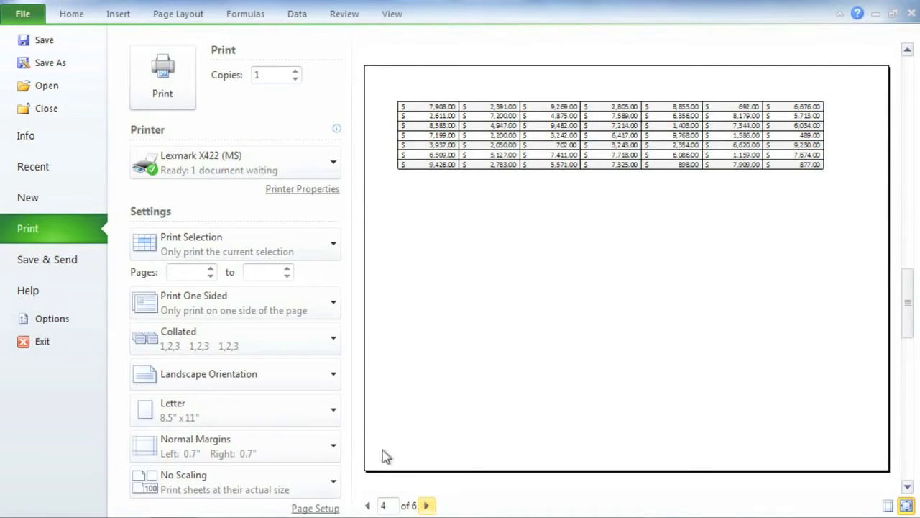
Step: Set row 1 ($1:$1) as the print title row to repeat at the top of each page
click(183, 21)
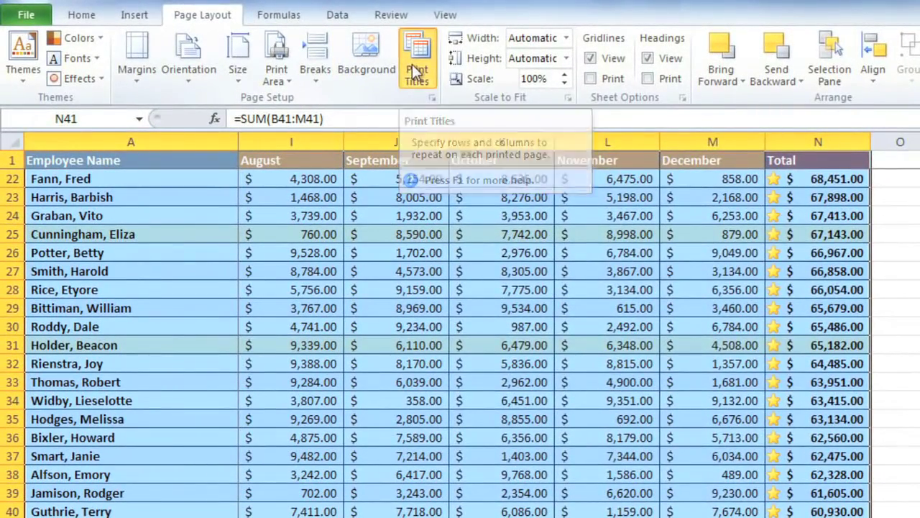
click(413, 65)
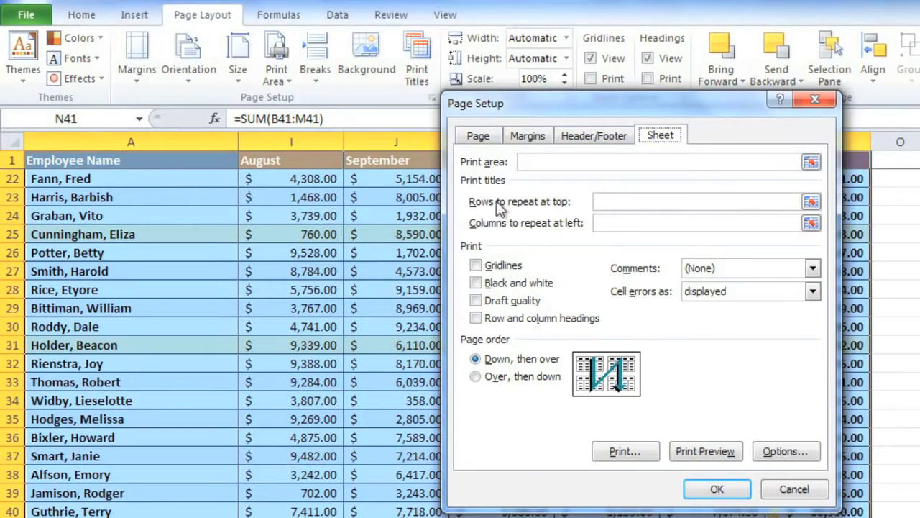
click(810, 201)
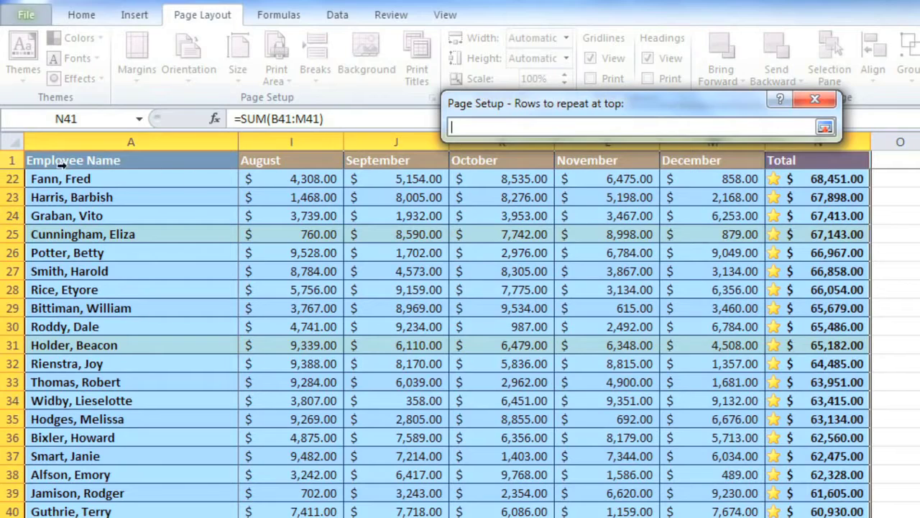
click(13, 164)
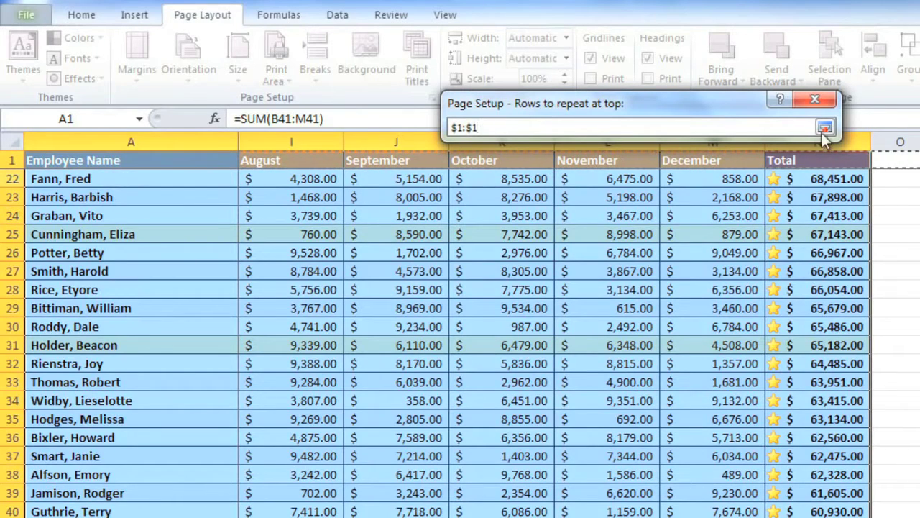
click(825, 127)
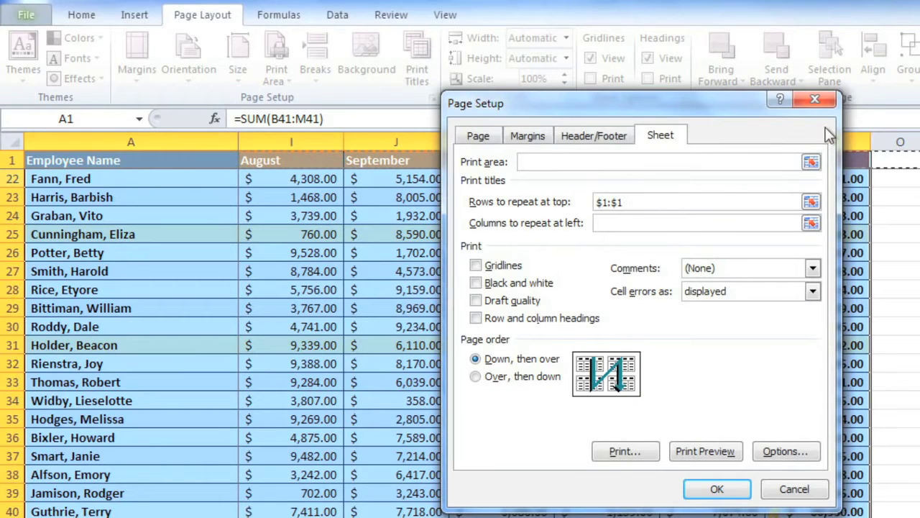
Step: Set column A ($A:$A) to repeat at the left of each printed page and apply the page setup
click(811, 224)
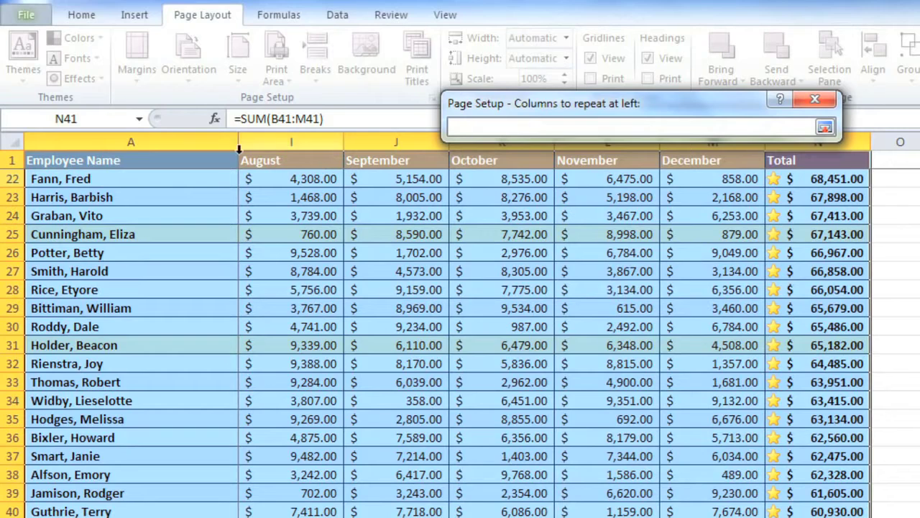
click(191, 139)
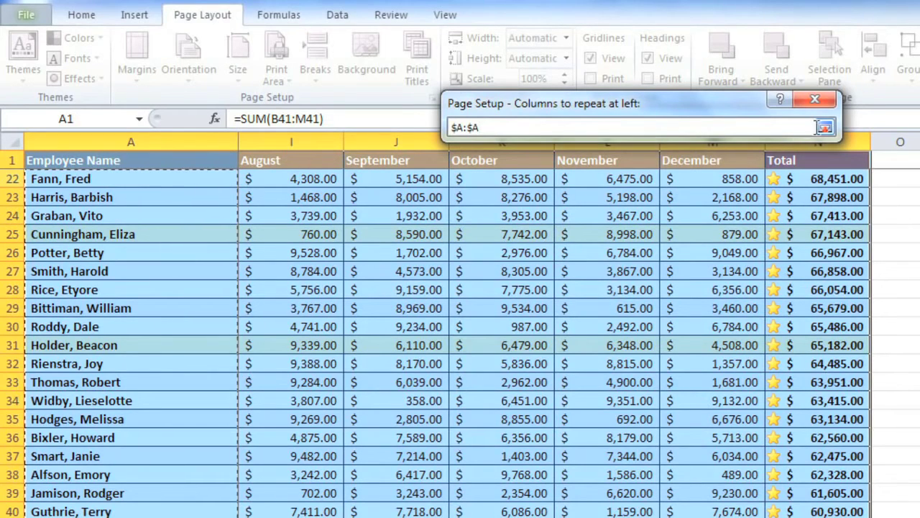
click(824, 128)
click(715, 486)
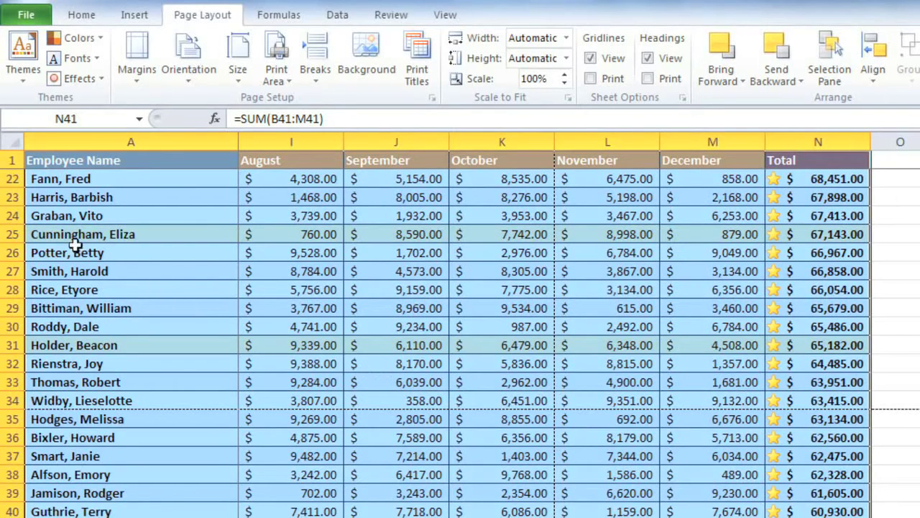
Step: Insert a horizontal page break above row 22 of the 2010 worksheet
click(13, 178)
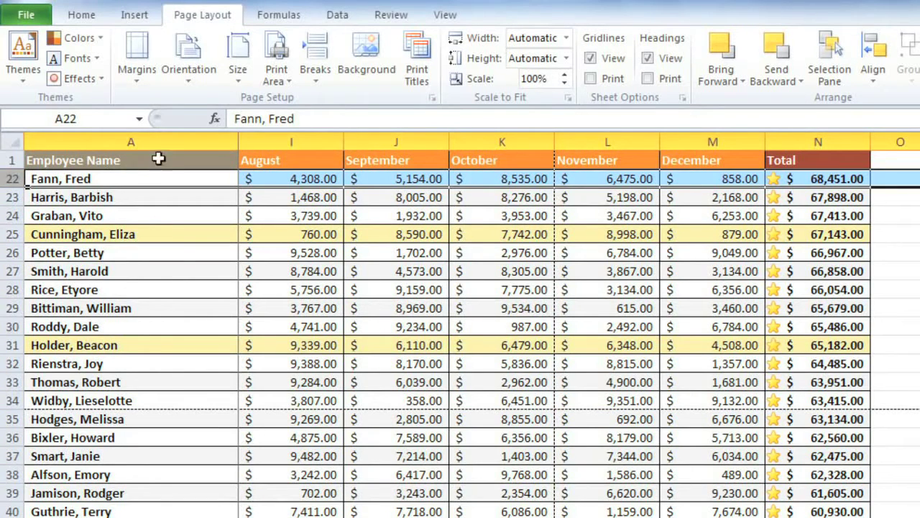
click(315, 85)
click(317, 108)
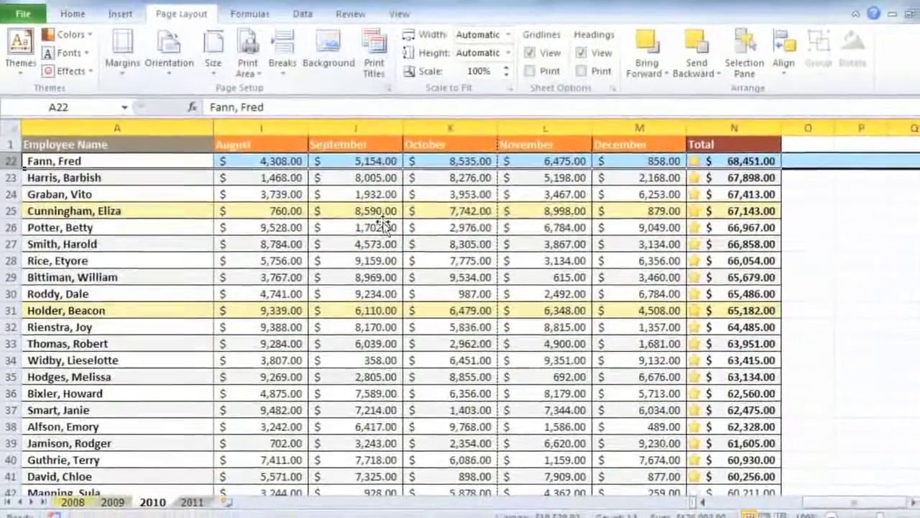
Step: Reselect the sales data from A1 to N41 for printing
click(711, 474)
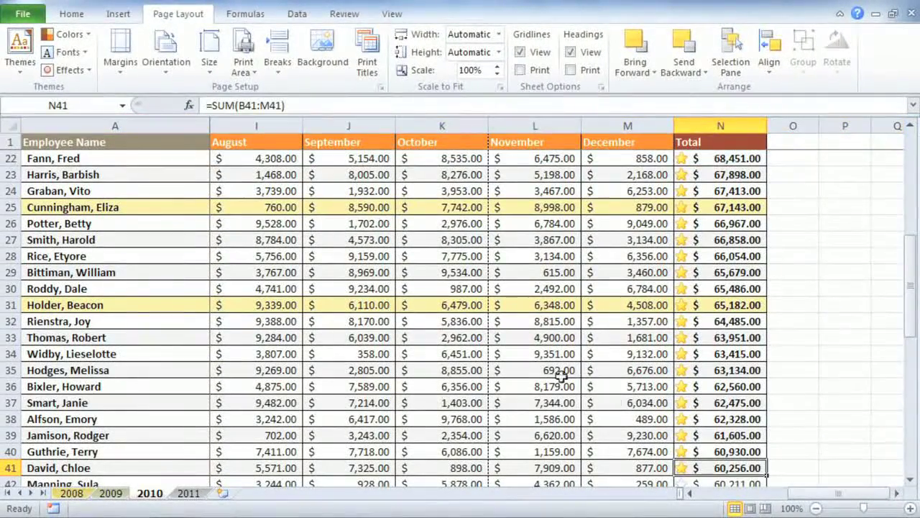
key(ctrl+a)
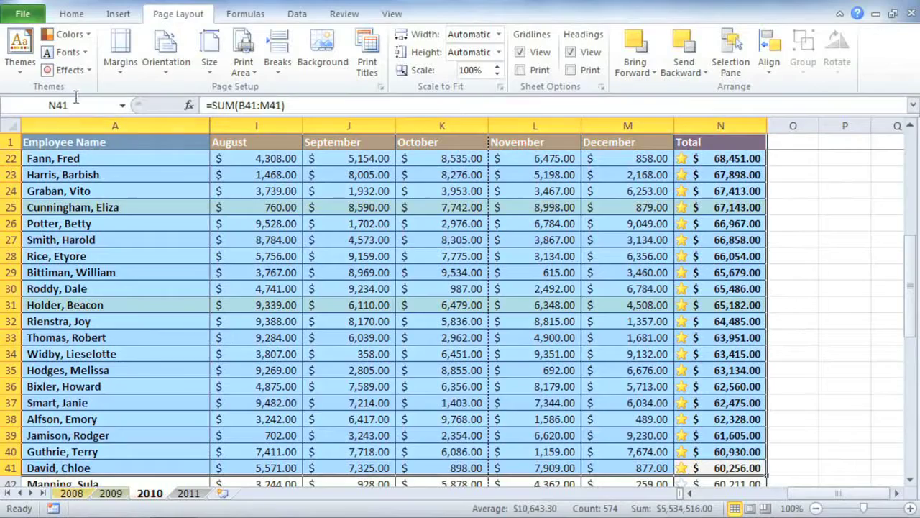